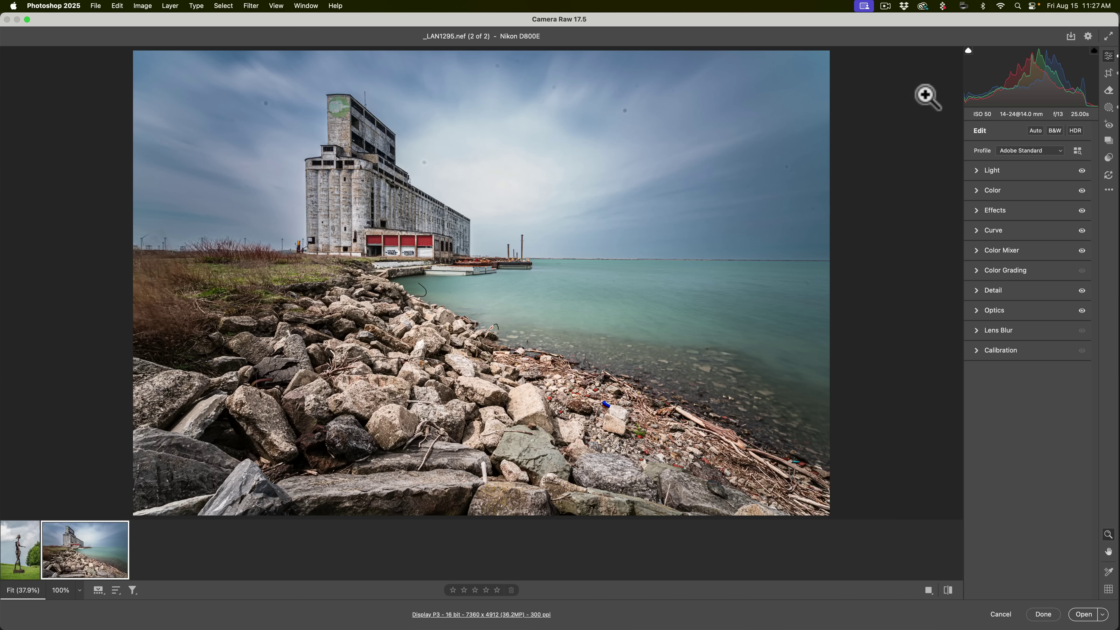
With the Remove tool, check the grain elevator's sky using Visualize Spots at a raised threshold, then turn it off
click(1109, 90)
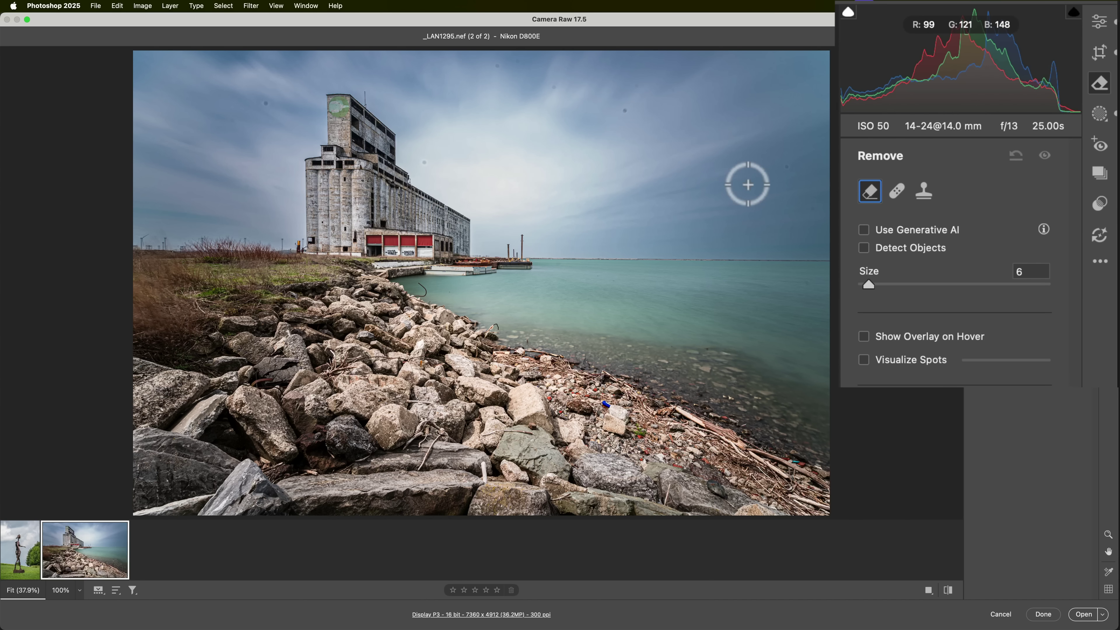
click(864, 361)
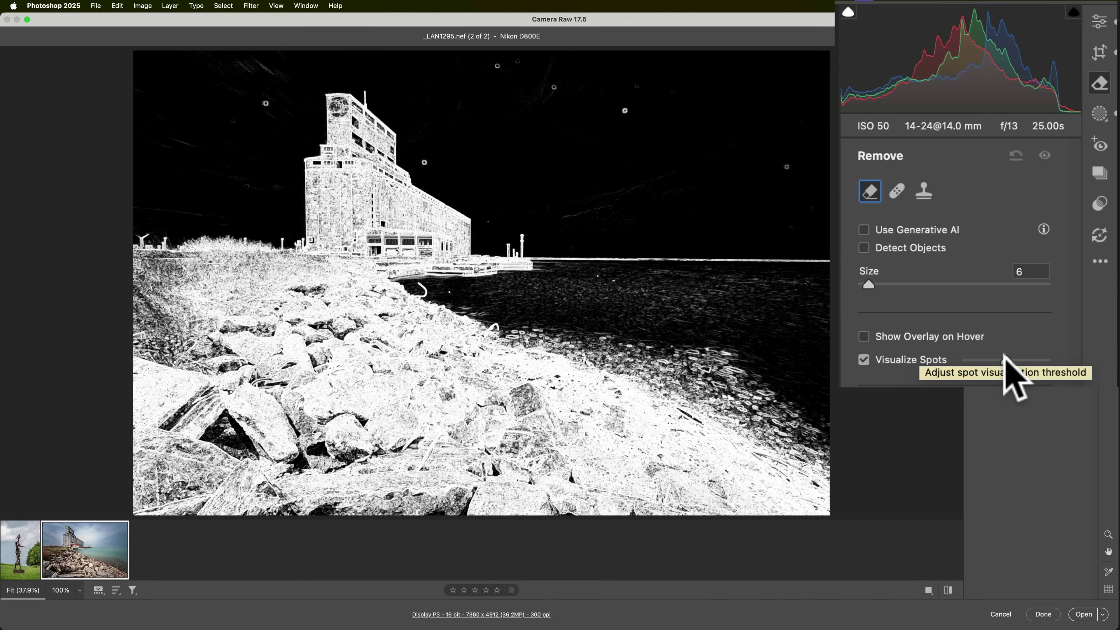
drag(1005, 356, 1031, 357)
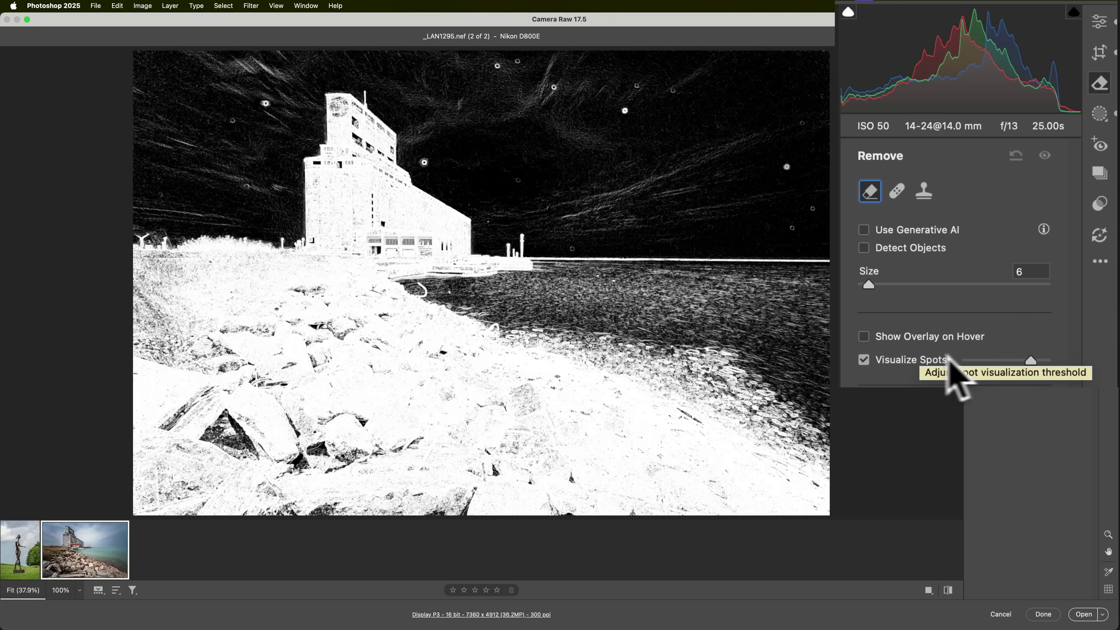
click(864, 360)
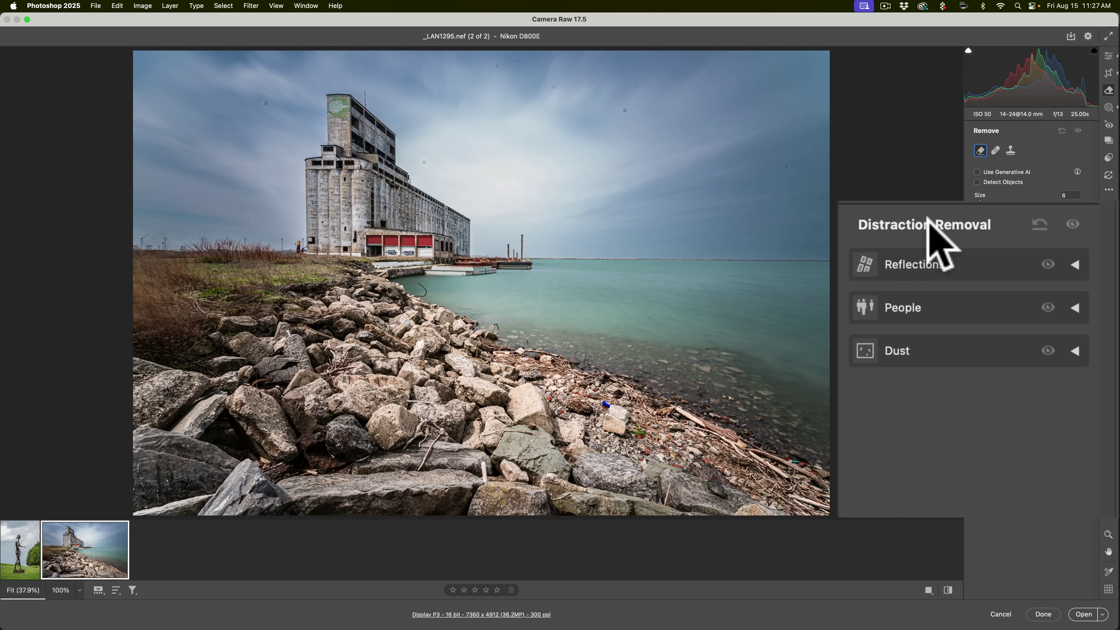
Apply automatic Dust removal under Distraction Removal and toggle its visibility to compare before and after
click(1075, 350)
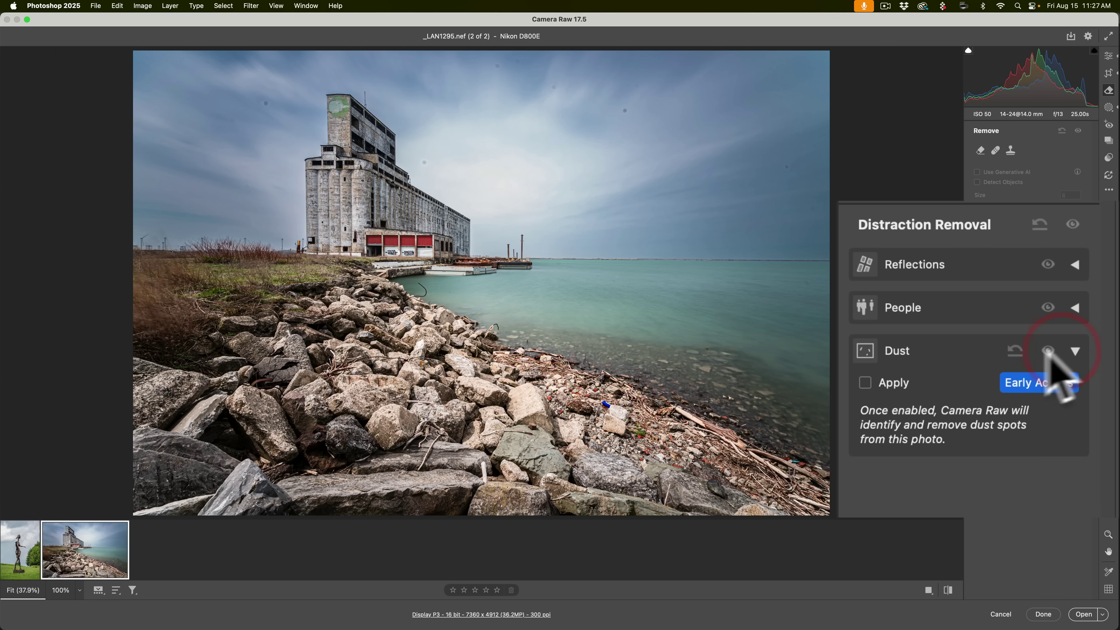
click(865, 383)
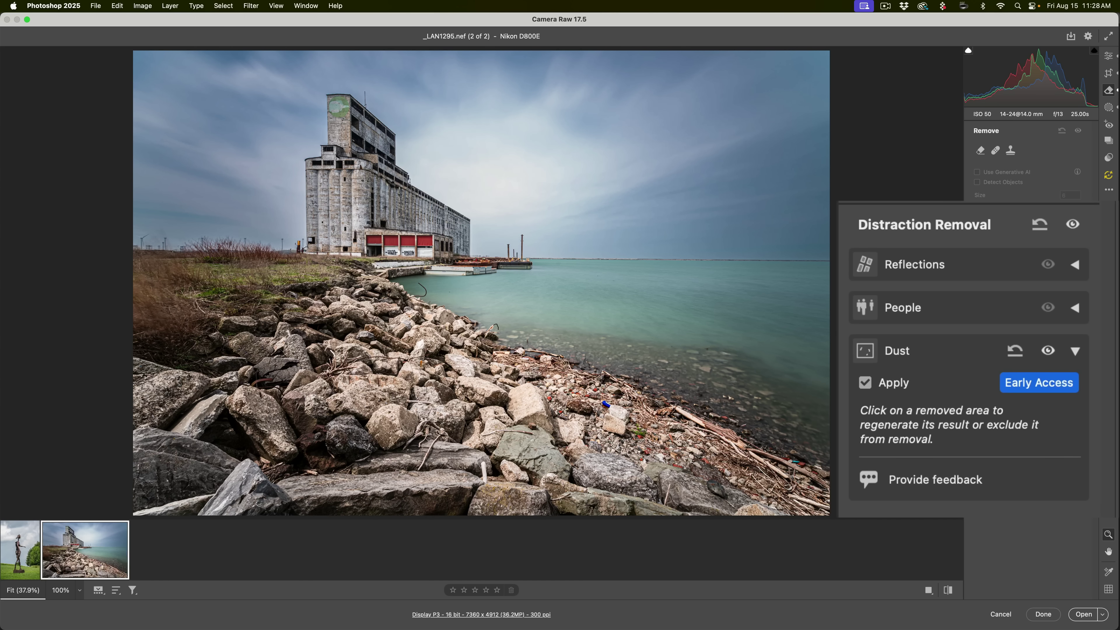
click(1048, 349)
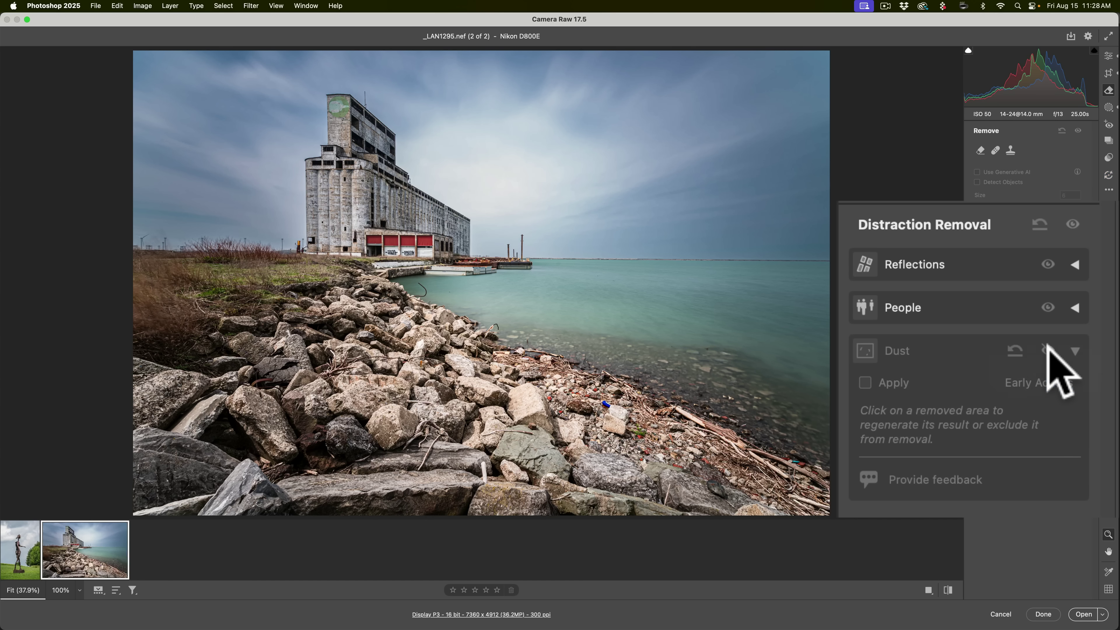
click(1048, 349)
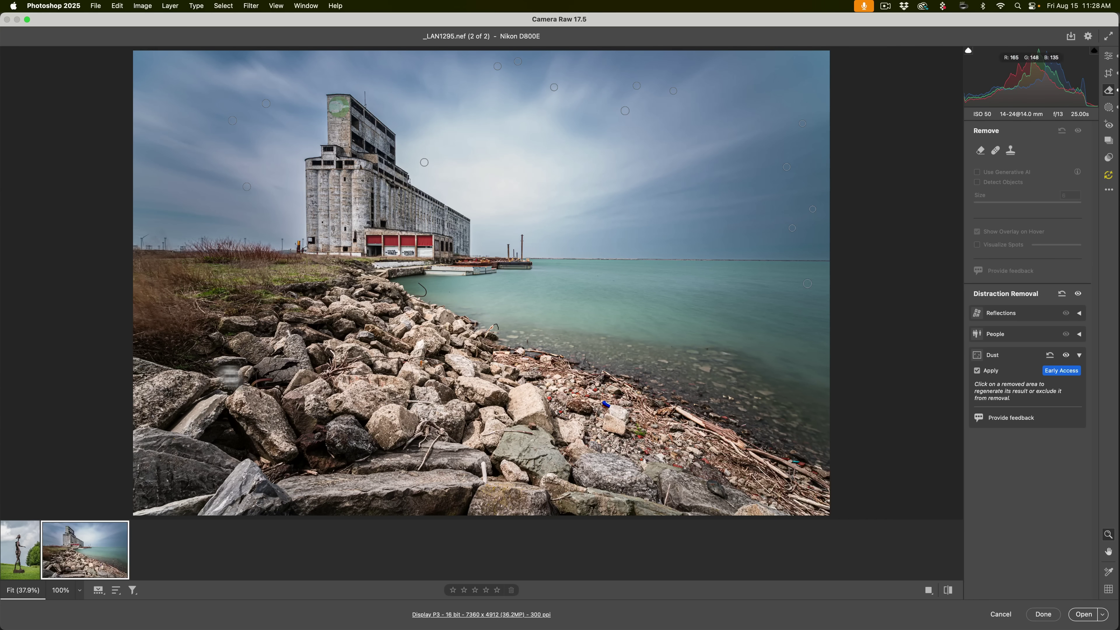
Open _DSC1087.nef and inspect its sky with Visualize Spots using the Remove brush, then return to normal view
click(8, 550)
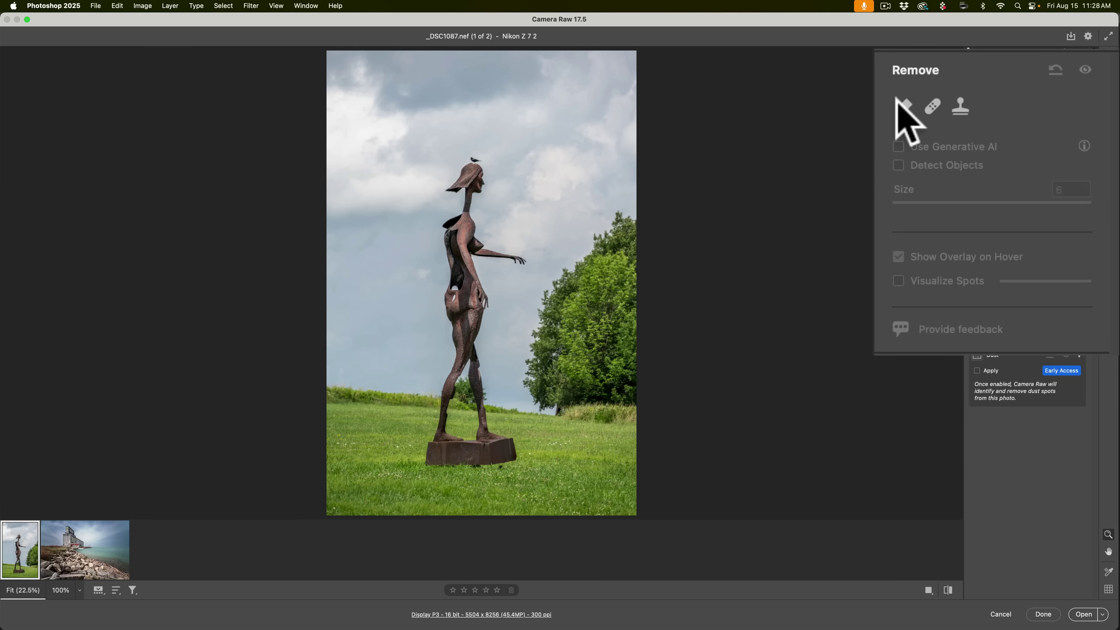
click(980, 151)
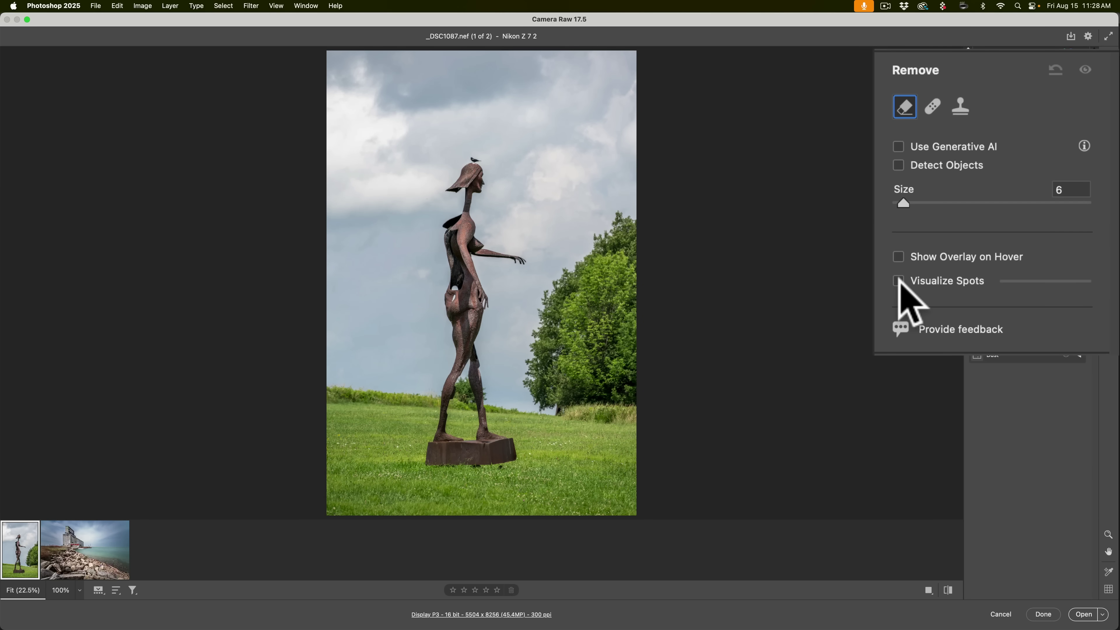
click(898, 280)
click(1073, 245)
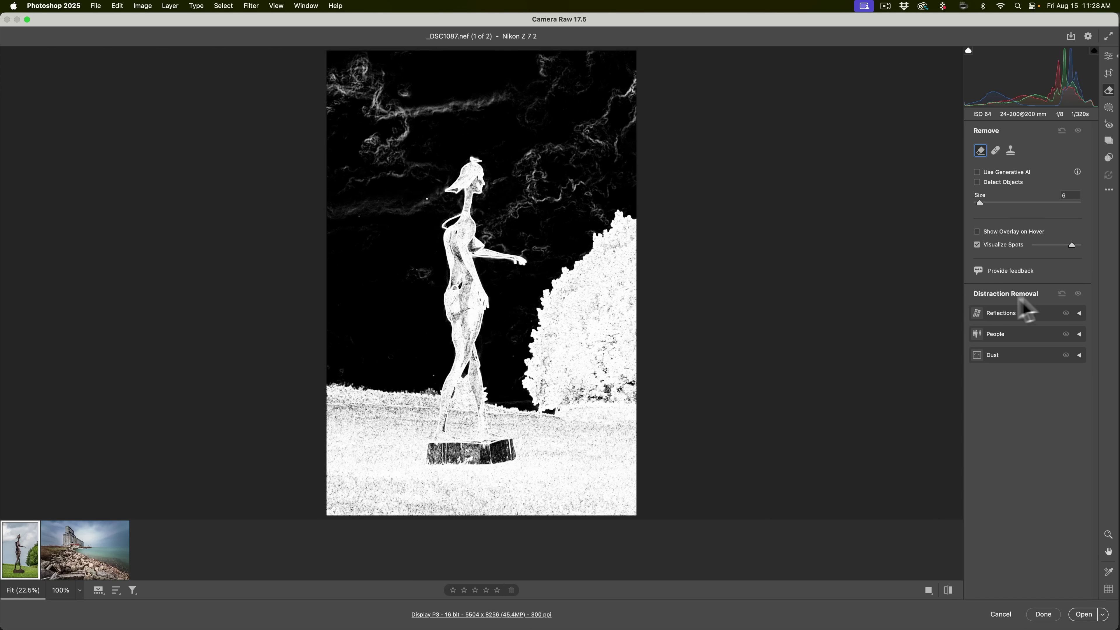
click(977, 244)
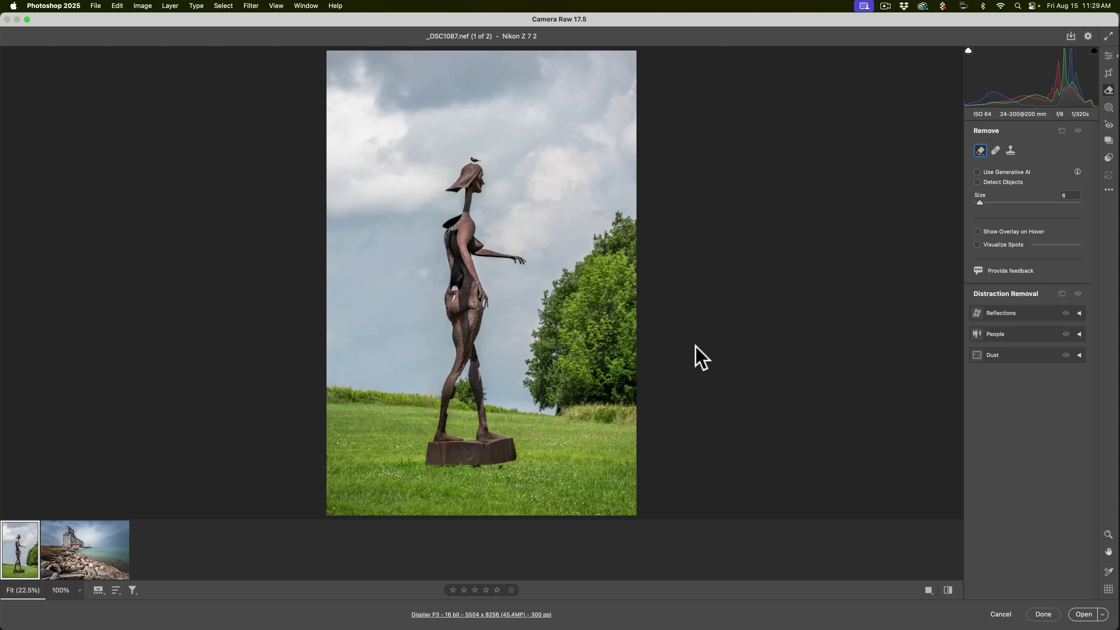
Zoom the statue photo to 100% and 200%, scan the legs and nearby sky for specks, then fit to view
key(super+plus)
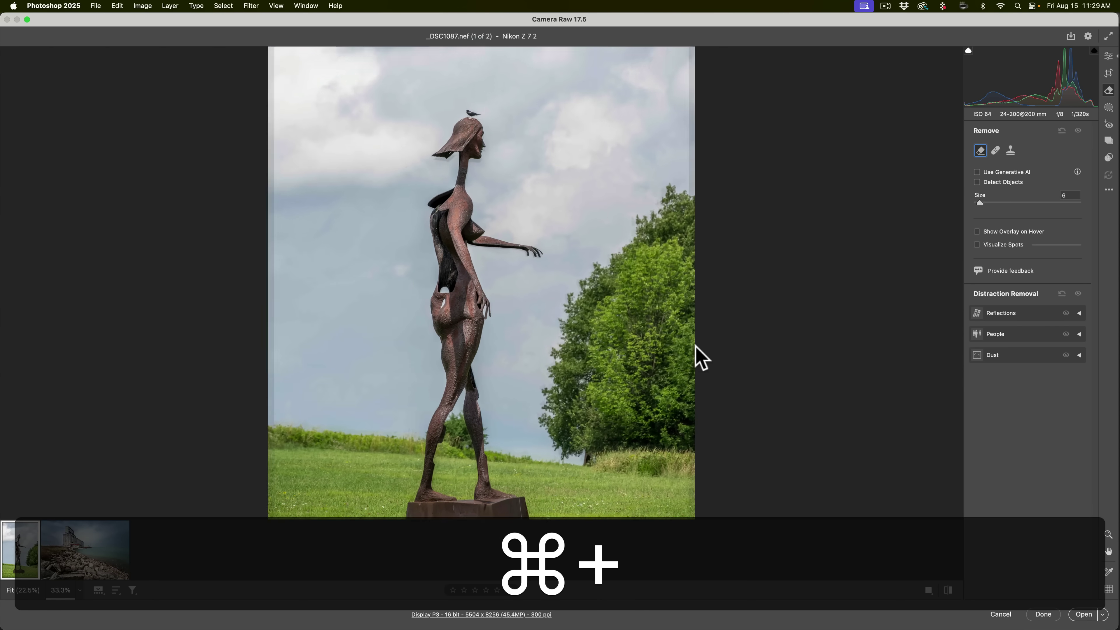
key(super+plus)
key(super+plus)
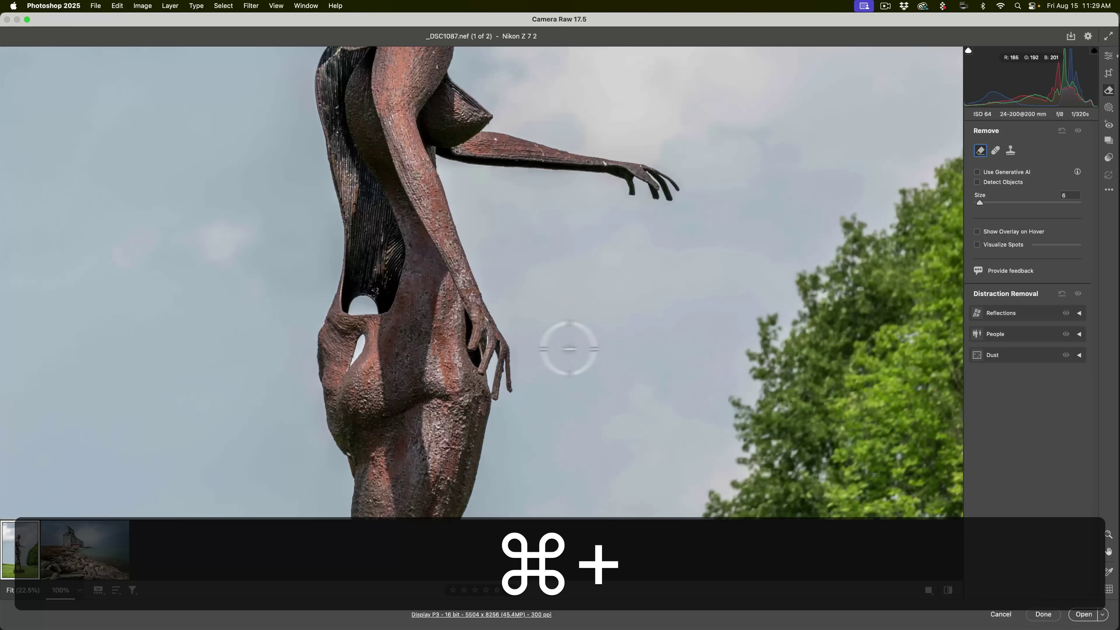
scroll(495, 353, down, 8)
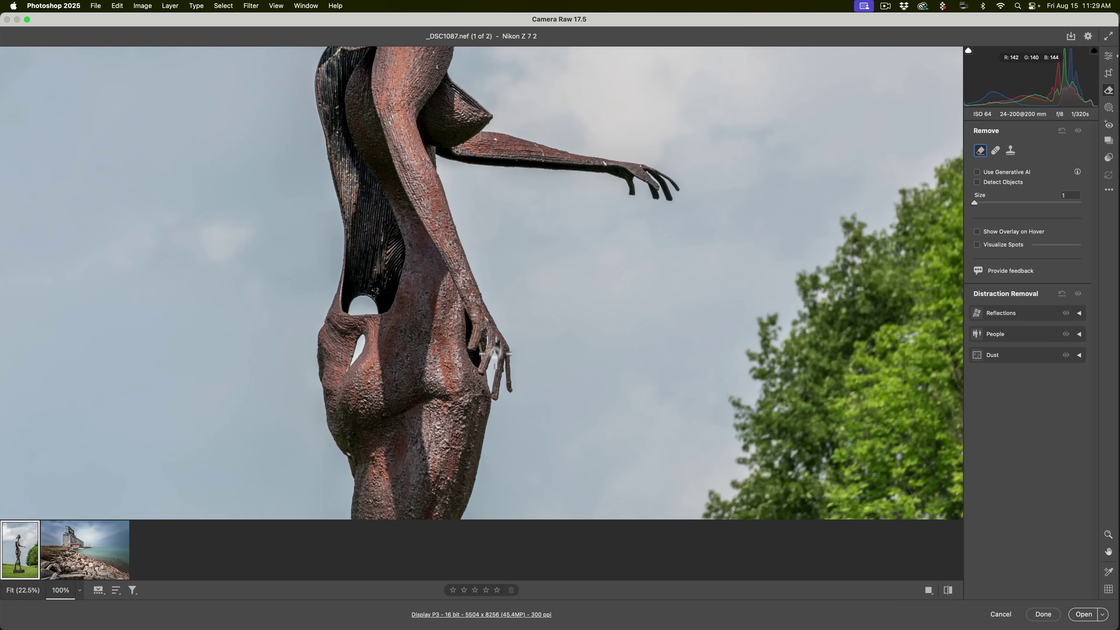
key(space)
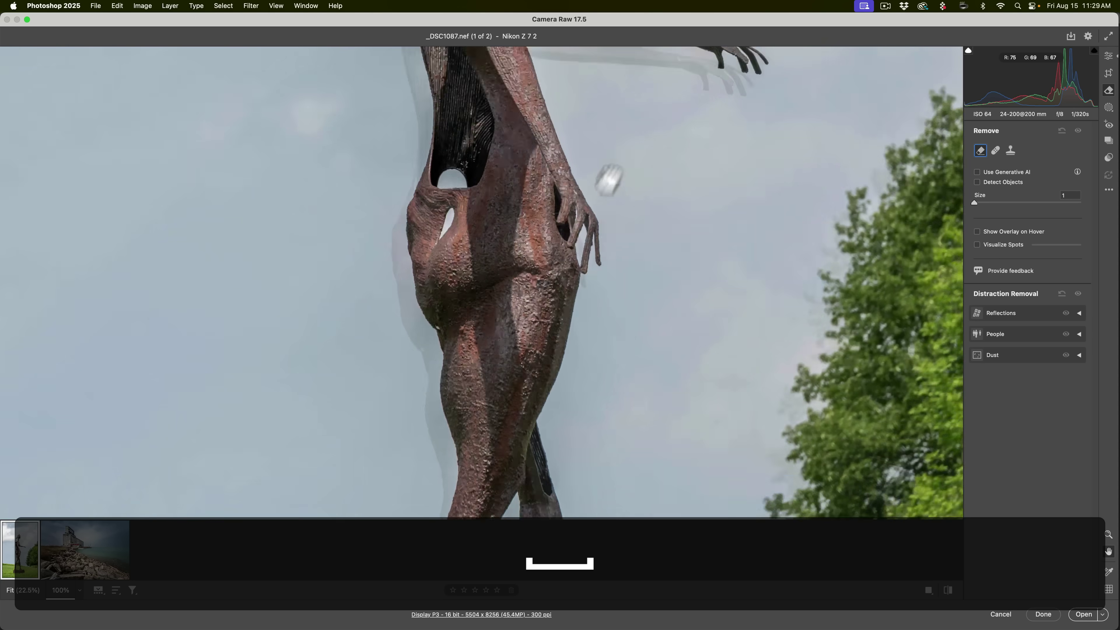
mouse_move(340, 412)
mouse_down()
mouse_move(428, 324)
mouse_move(433, 241)
mouse_up()
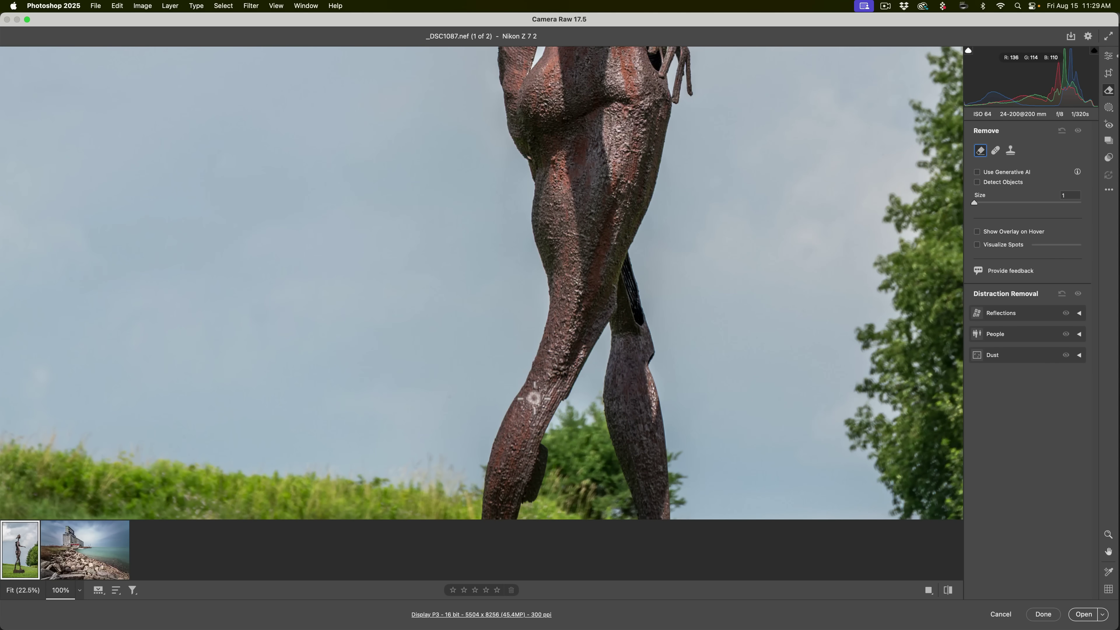
key(cmd+plus)
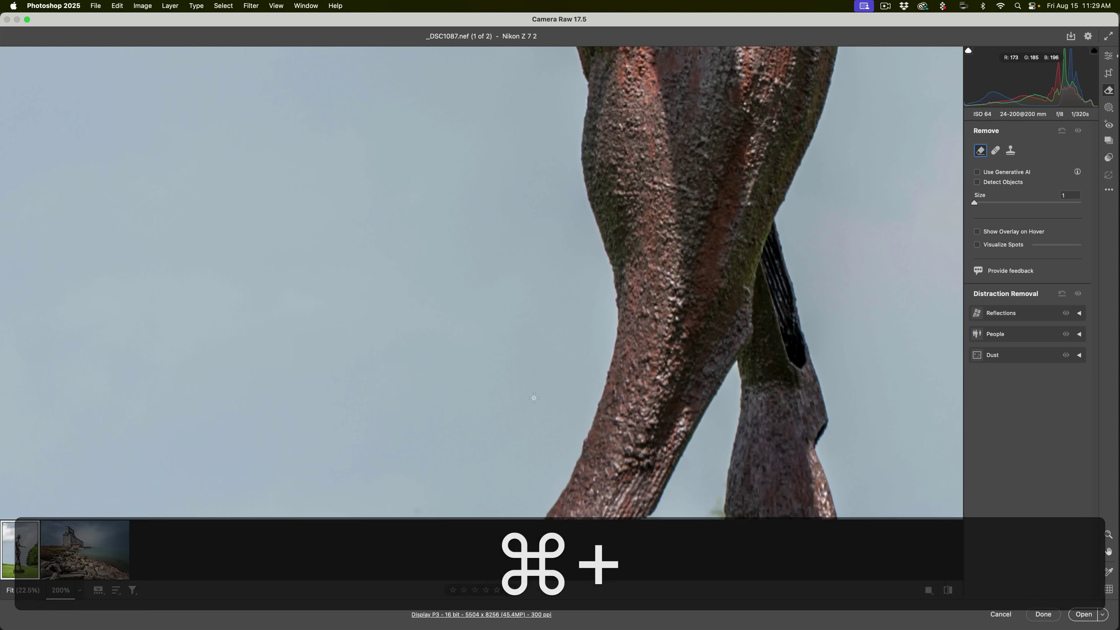
drag(533, 395, 549, 249)
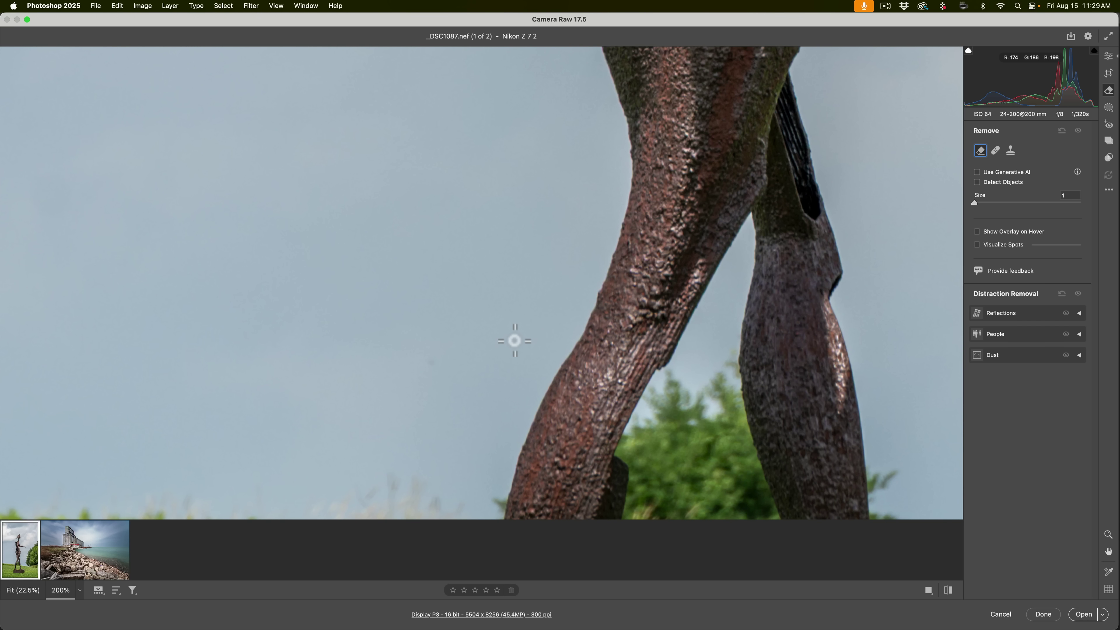
key(super)
key(super+0)
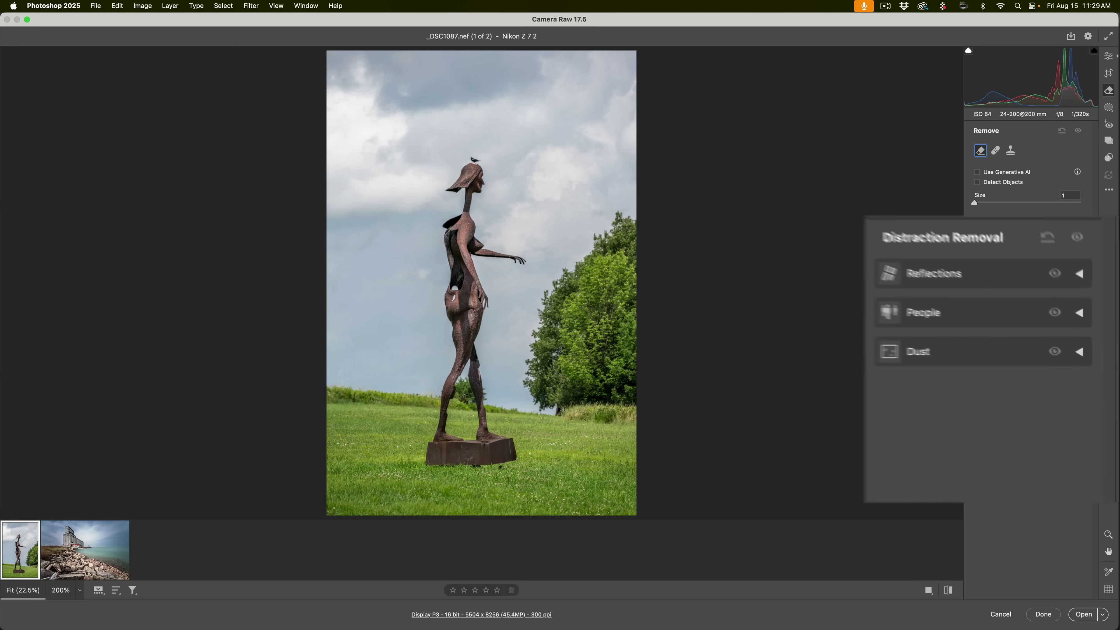
Apply automatic Dust removal to _DSC1087.nef, collapse the Dust options, and switch to Lightroom Classic
click(1079, 352)
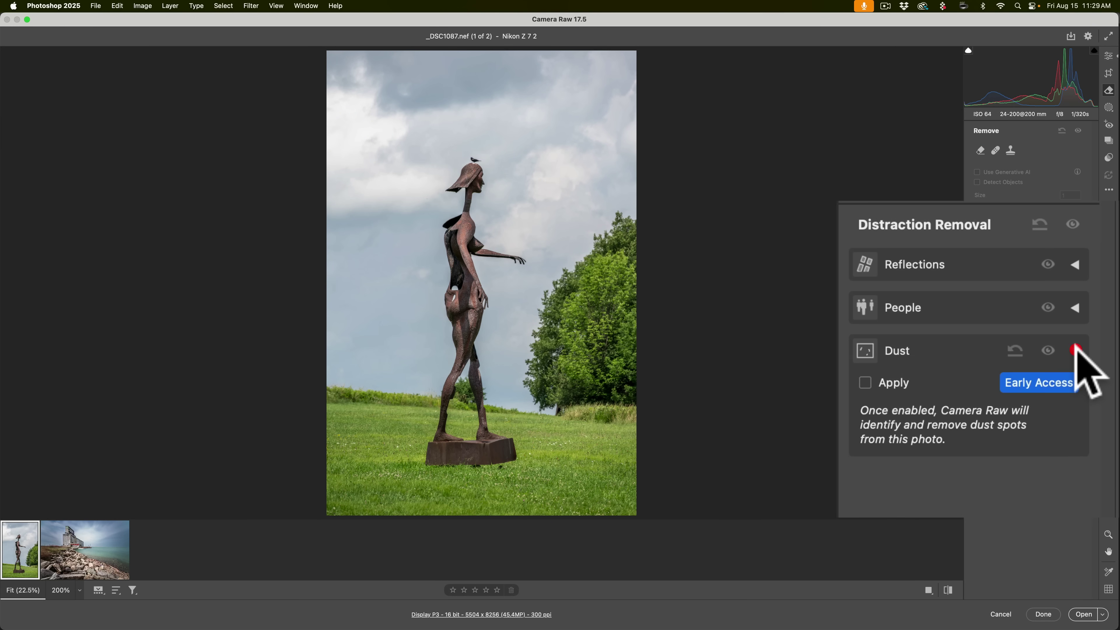
click(866, 383)
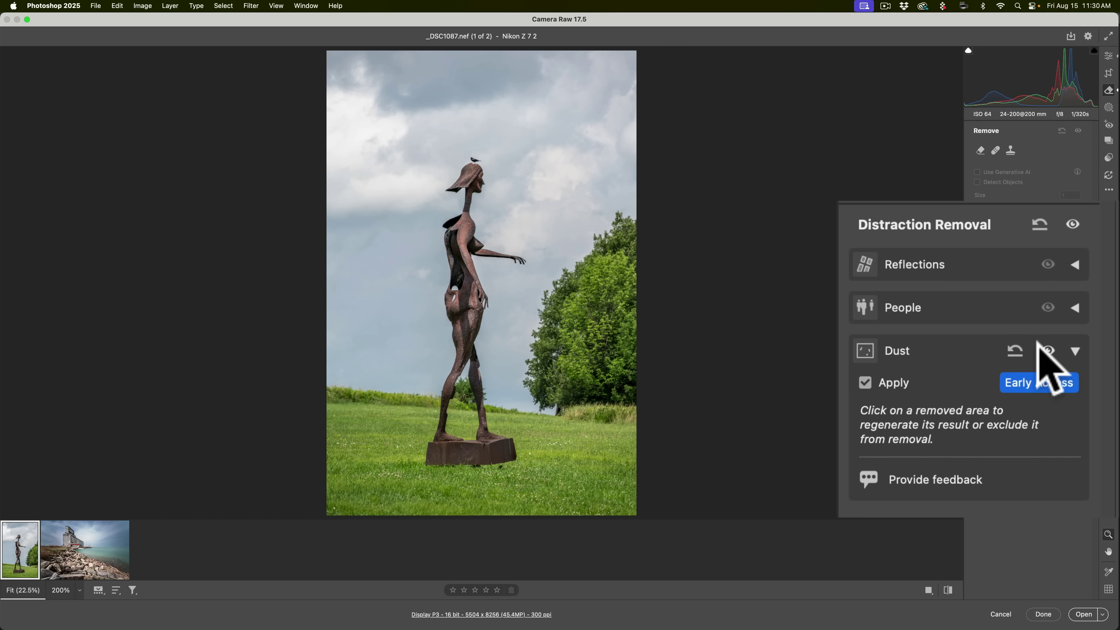
click(1079, 355)
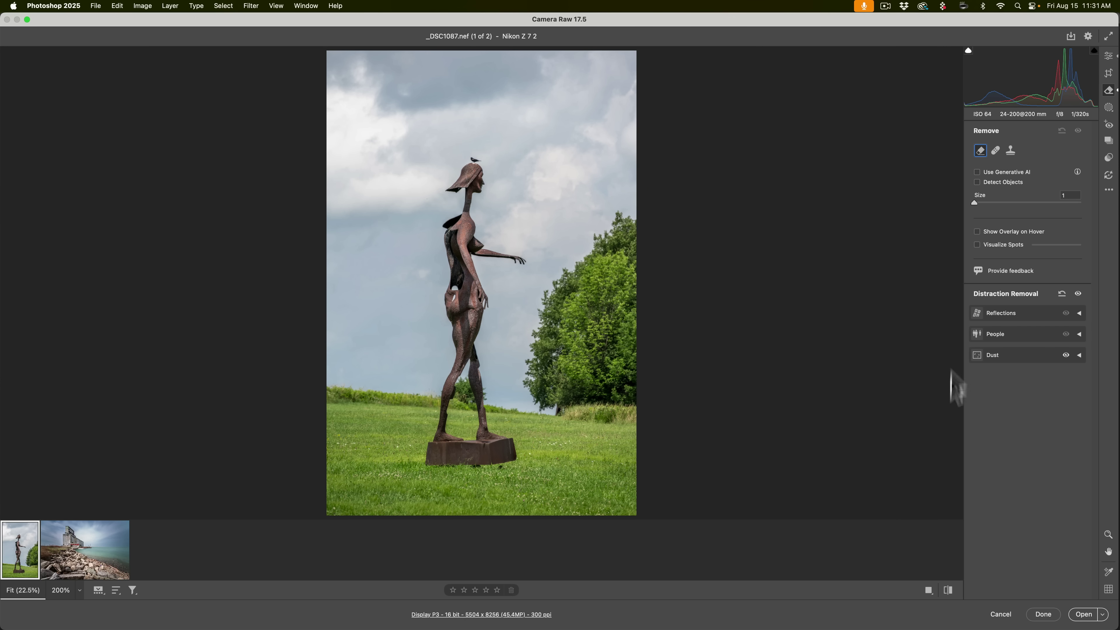
mouse_move(911, 618)
click(716, 605)
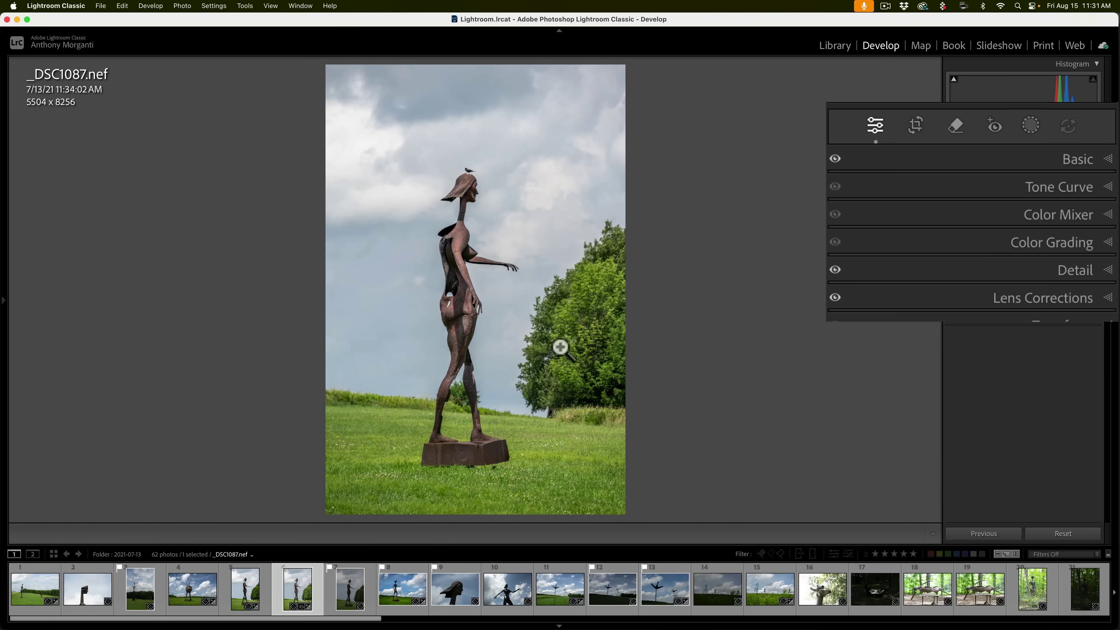
In Lightroom Classic, try narrowing the statue photo's crop, reset it to full size, then return to Photoshop
click(917, 128)
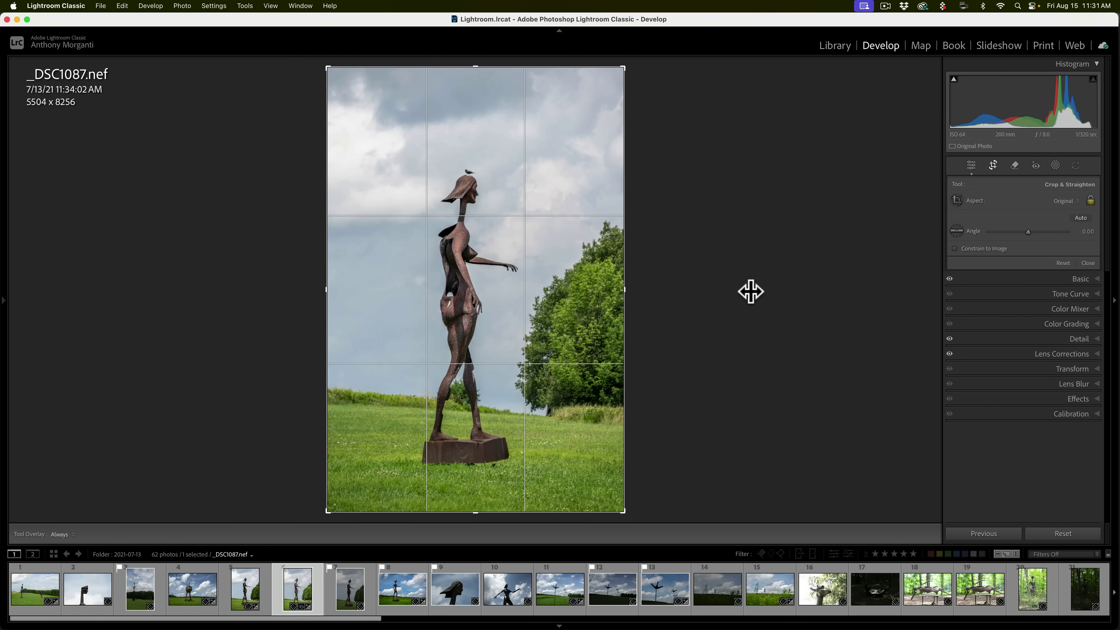
drag(621, 290, 612, 291)
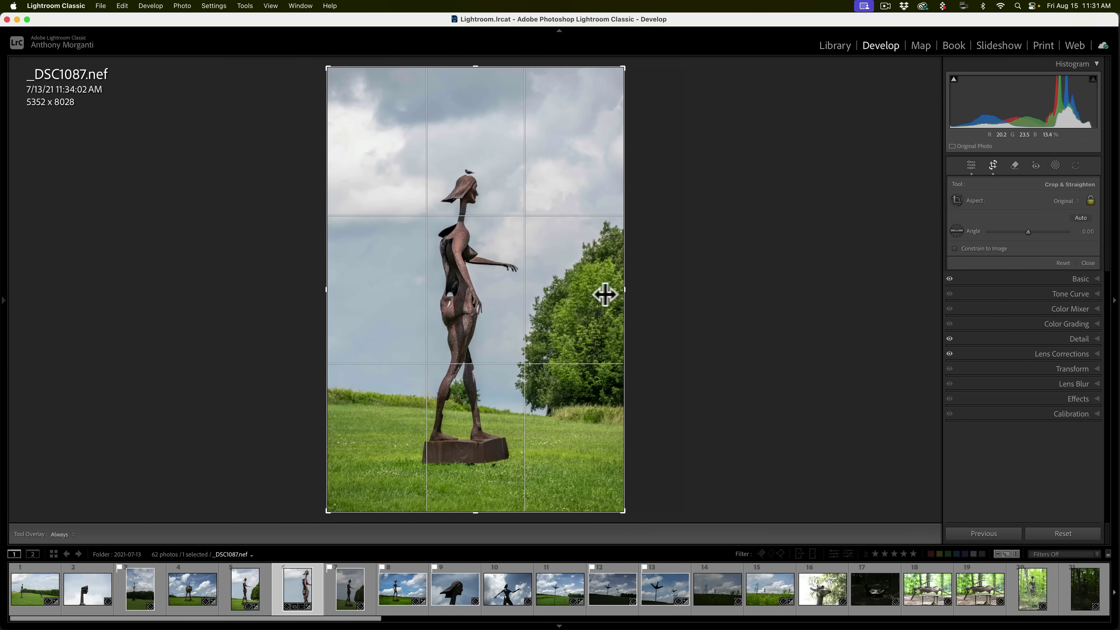
click(1008, 309)
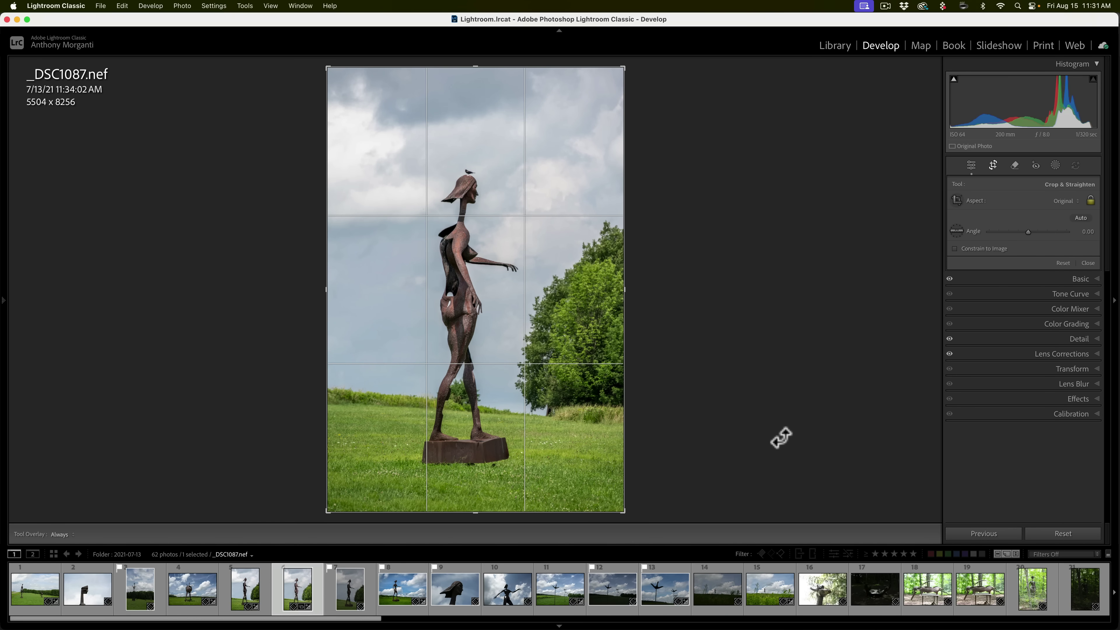
mouse_move(745, 620)
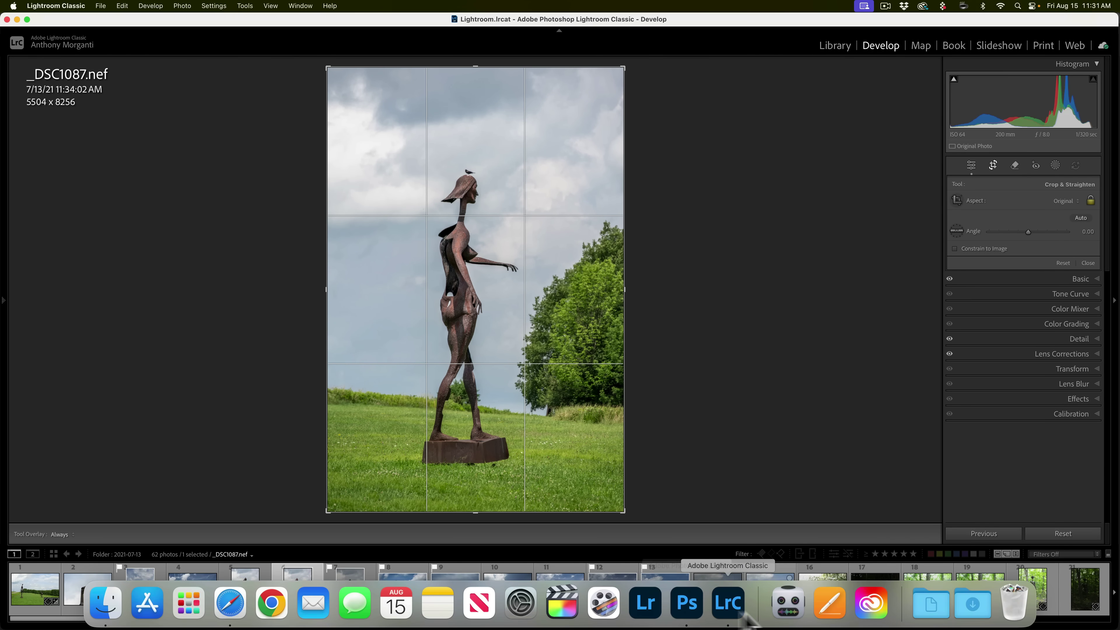
click(687, 609)
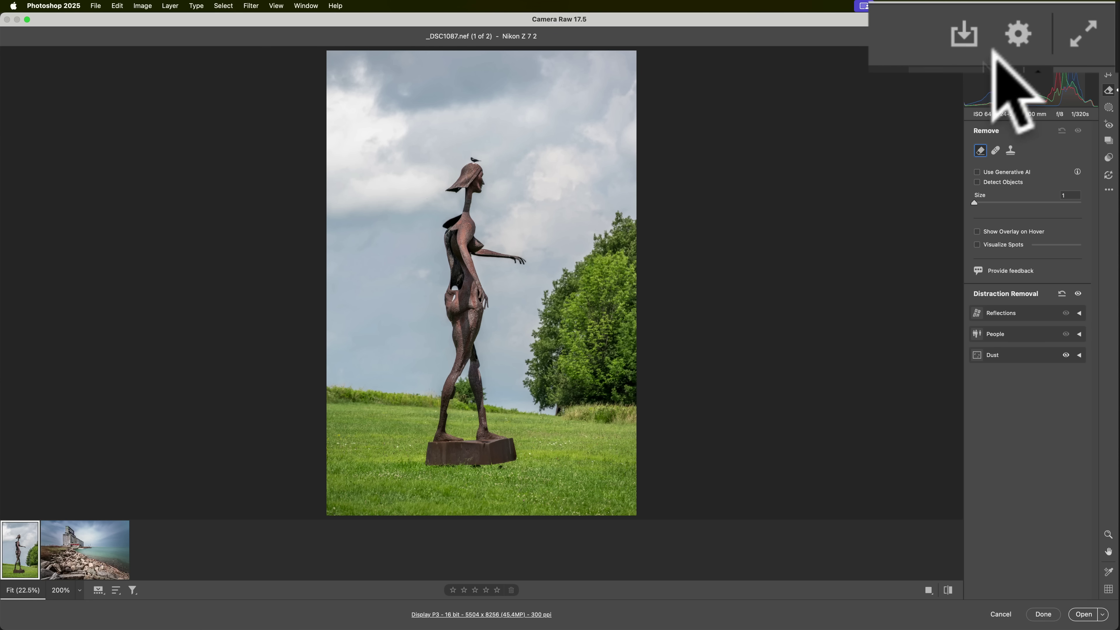
Confirm New AI Features is ticked under Technology Previews in Camera Raw Preferences
click(1015, 32)
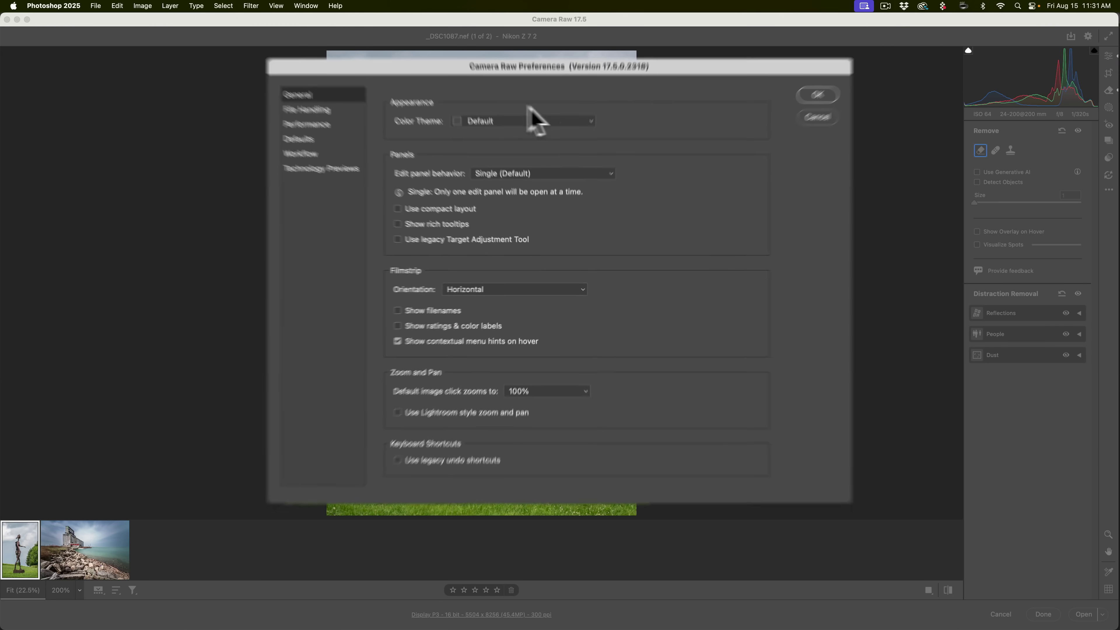
click(382, 185)
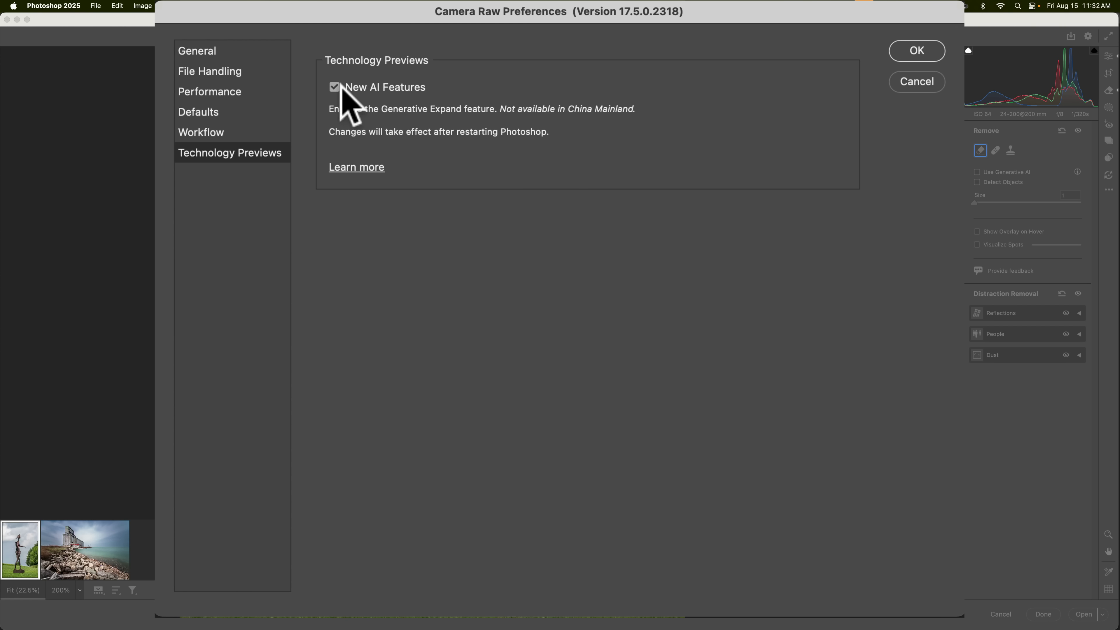
click(912, 52)
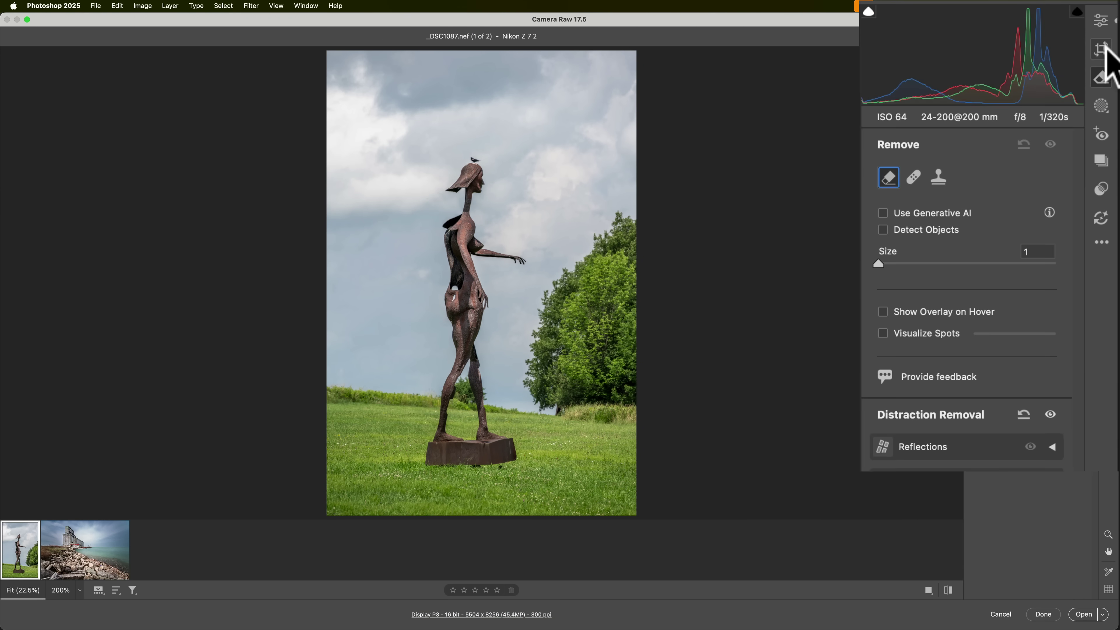
Turn on Enable Expand in the Crop tool and set the crop ratio to 4 x 5 / 8 x 10
click(1108, 72)
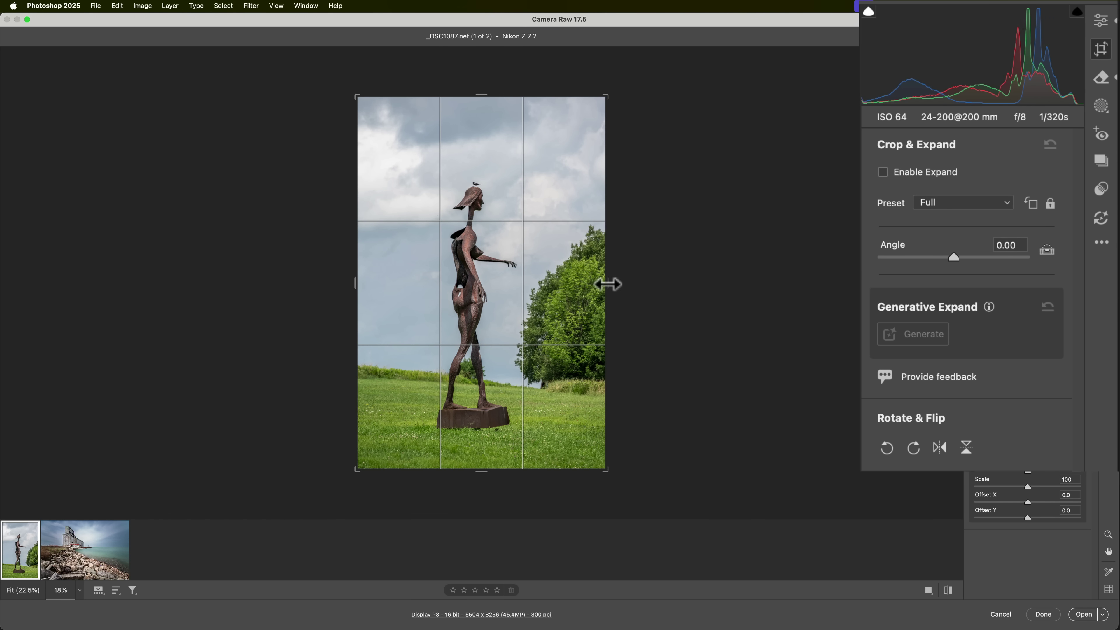
drag(607, 285, 597, 283)
click(687, 282)
click(882, 172)
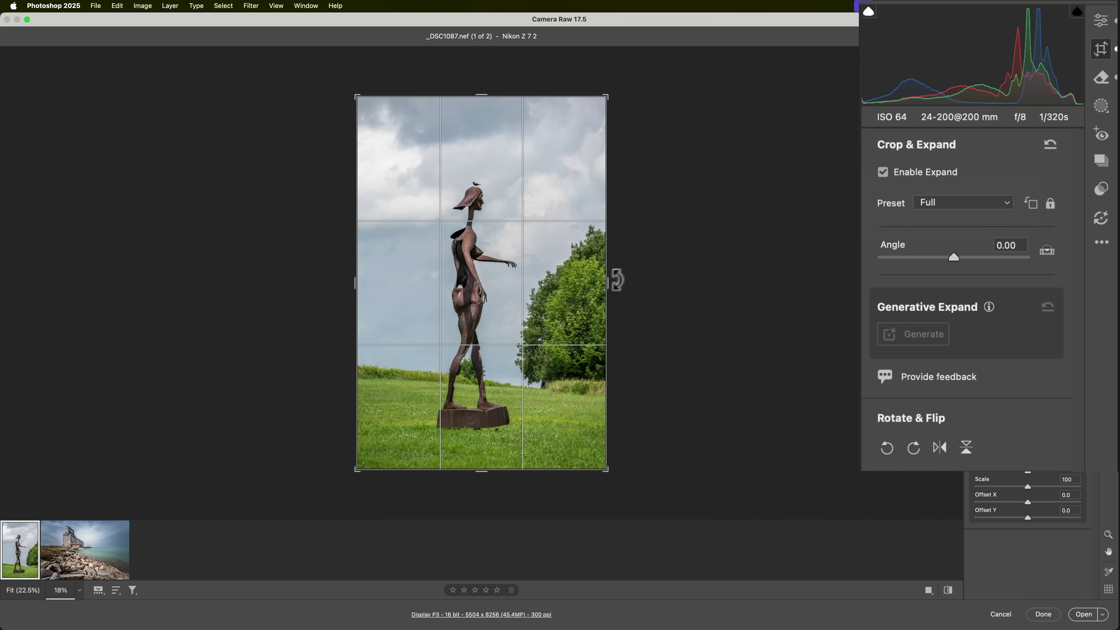
mouse_move(617, 281)
mouse_down()
mouse_move(626, 282)
mouse_move(610, 283)
mouse_up()
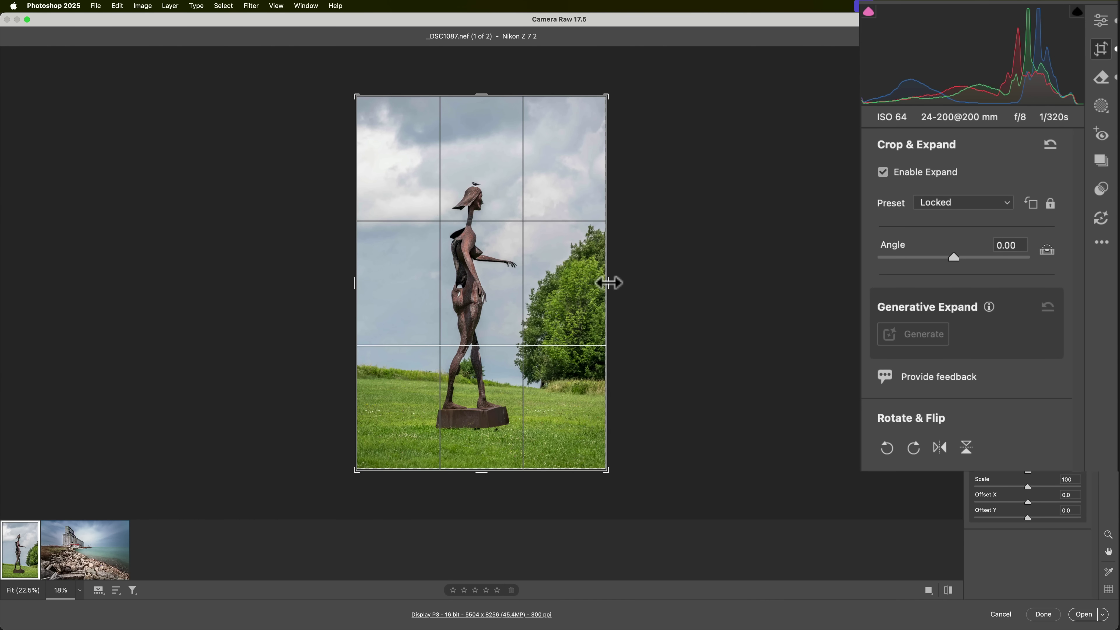
click(516, 339)
click(967, 204)
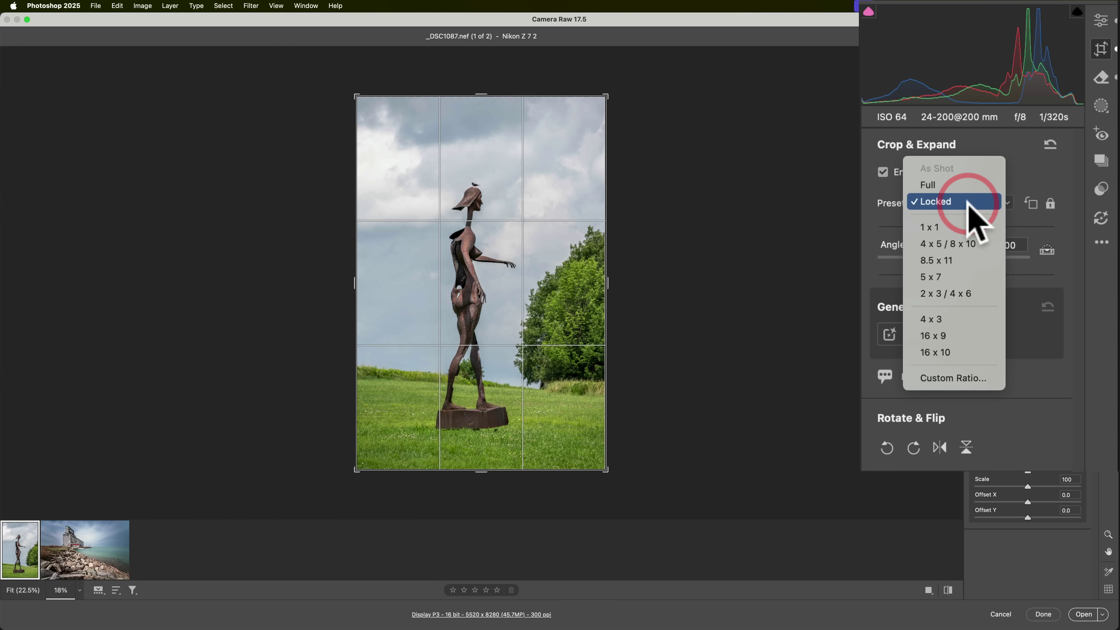
click(961, 244)
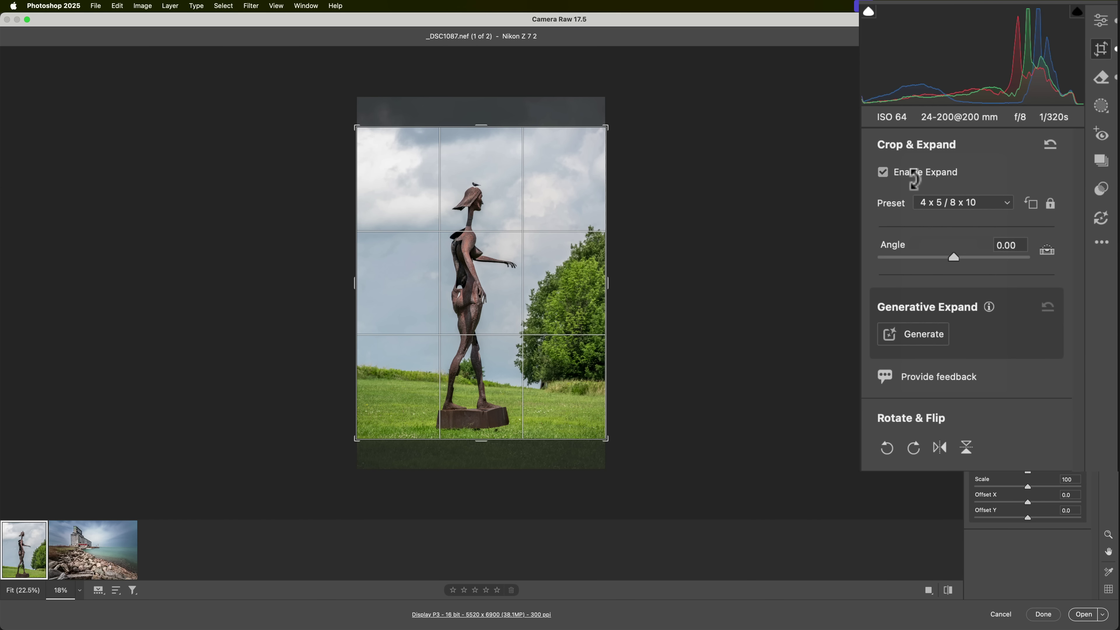
Rotate the crop to landscape and extend it past both sides of the statue photo to 10294 x 8235
key(x)
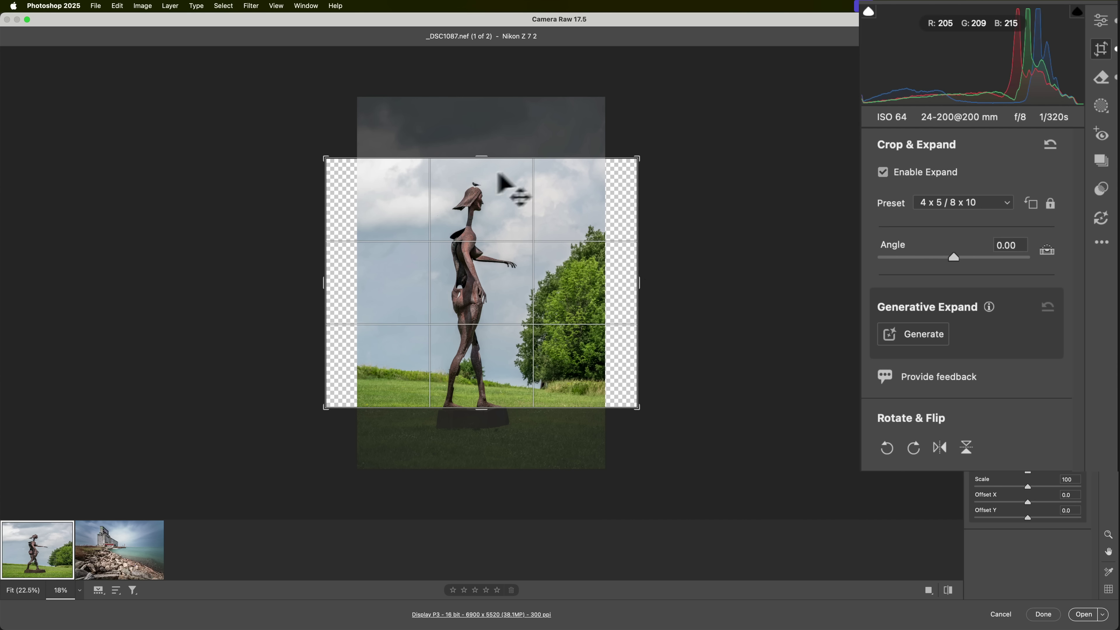
drag(640, 280, 690, 274)
click(701, 272)
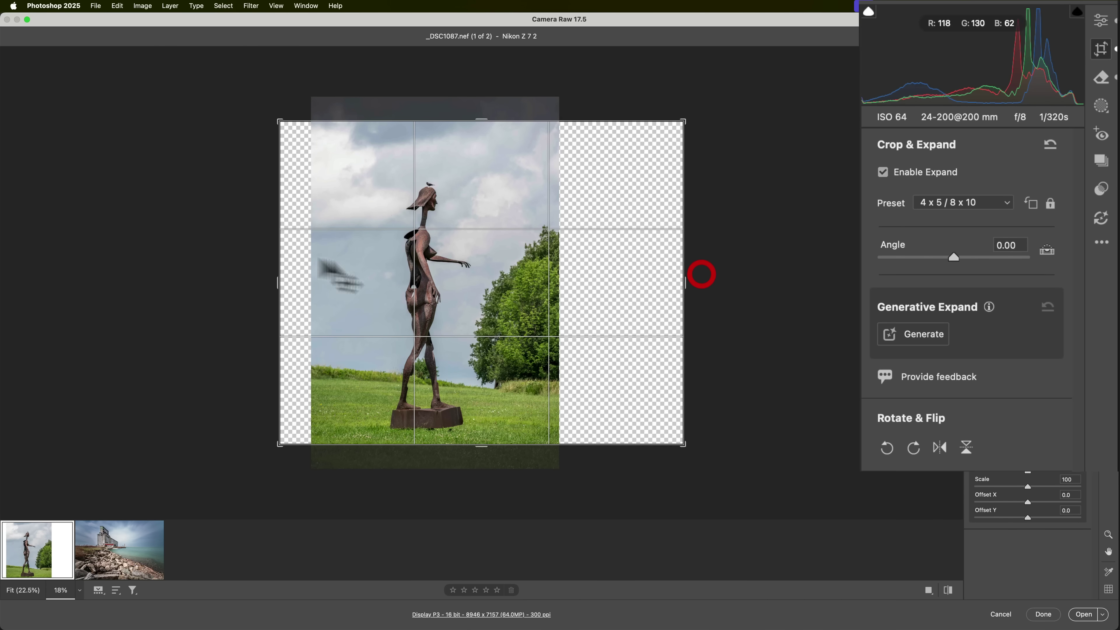
drag(275, 280, 242, 278)
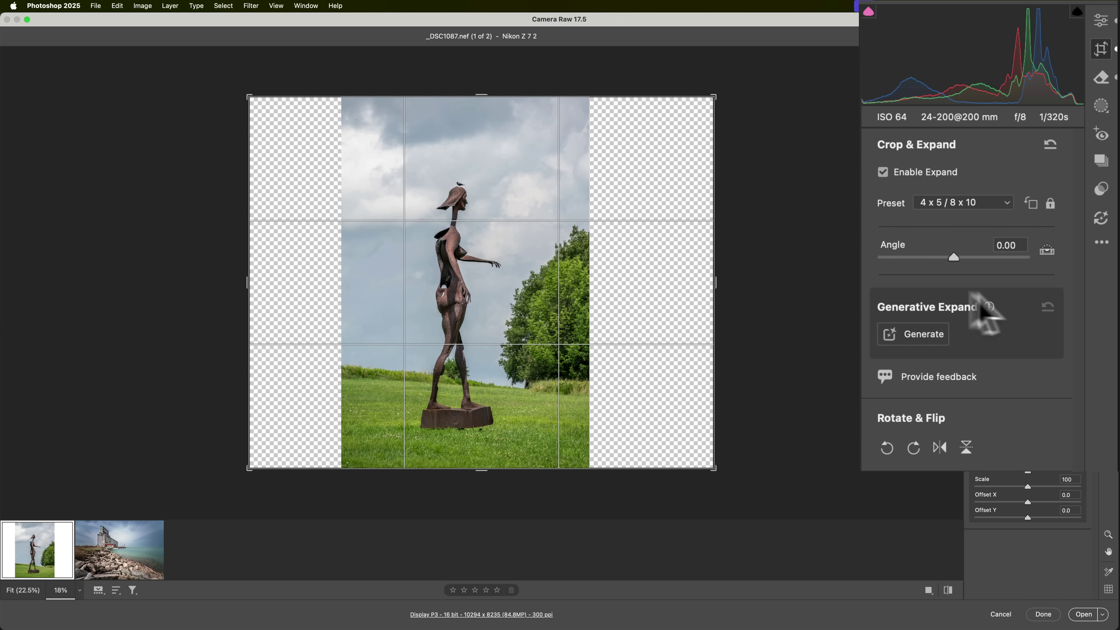
Generate the expanded sky and grass, preview all three variations, and keep variation 1/3
click(912, 334)
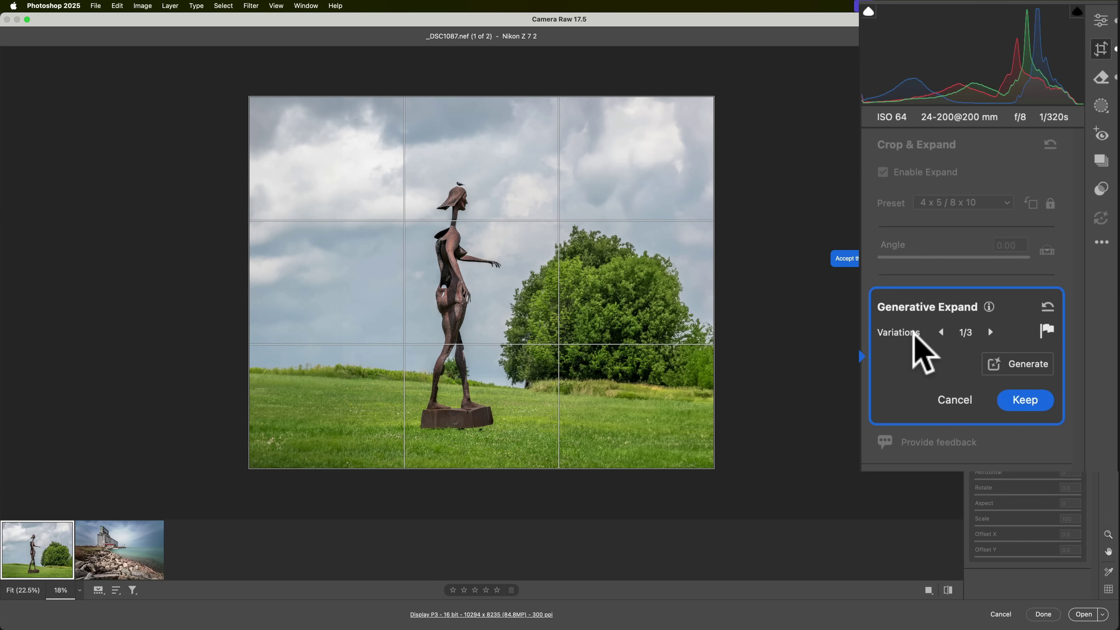
click(990, 332)
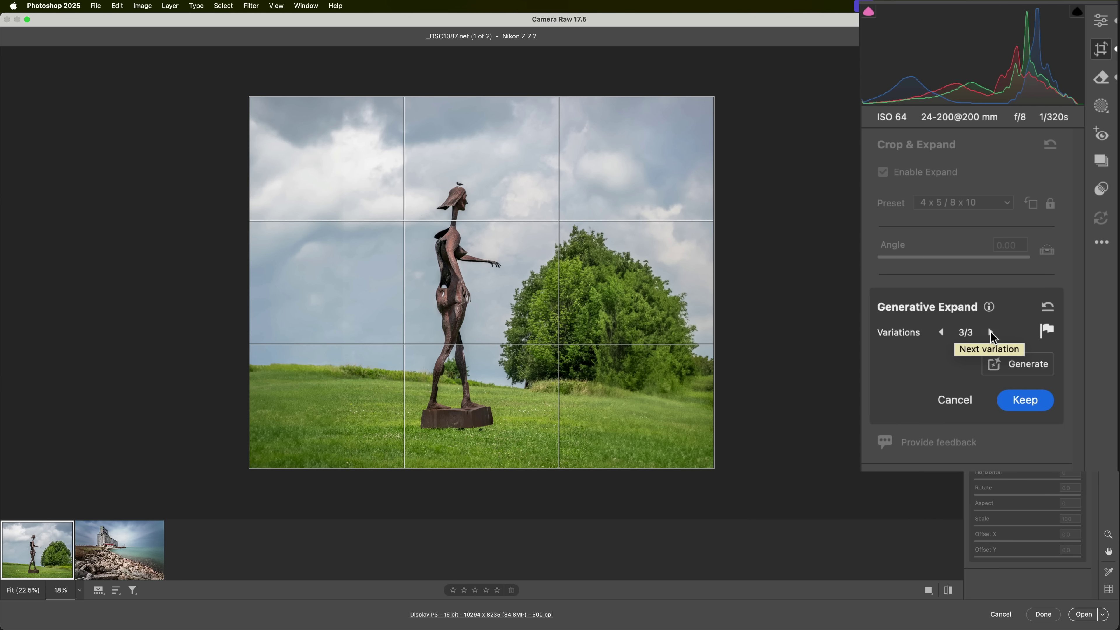
click(991, 332)
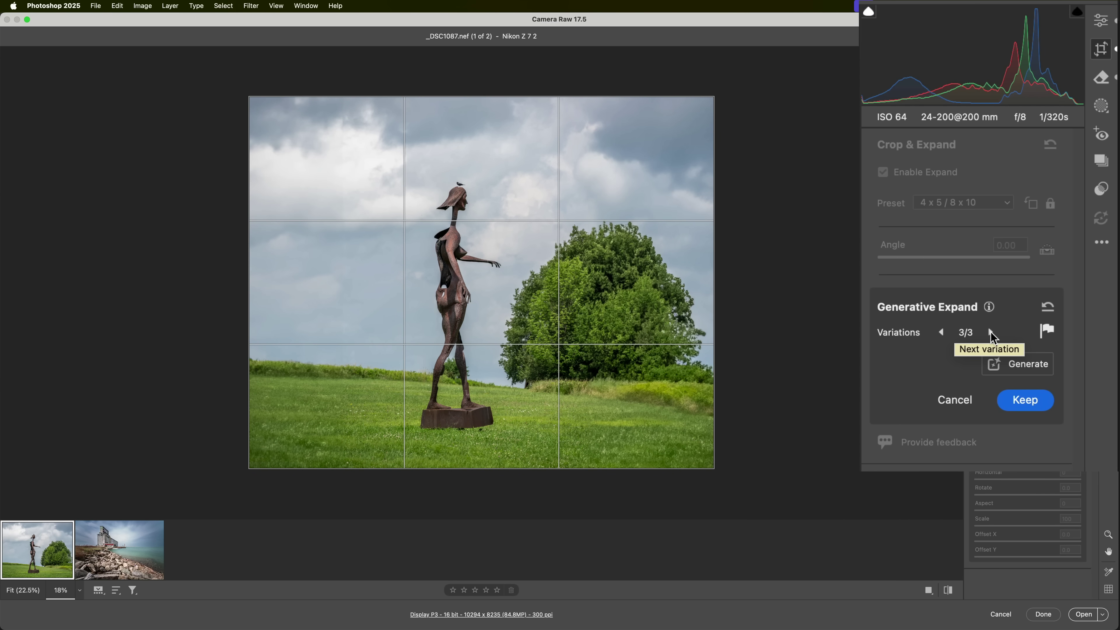
click(941, 332)
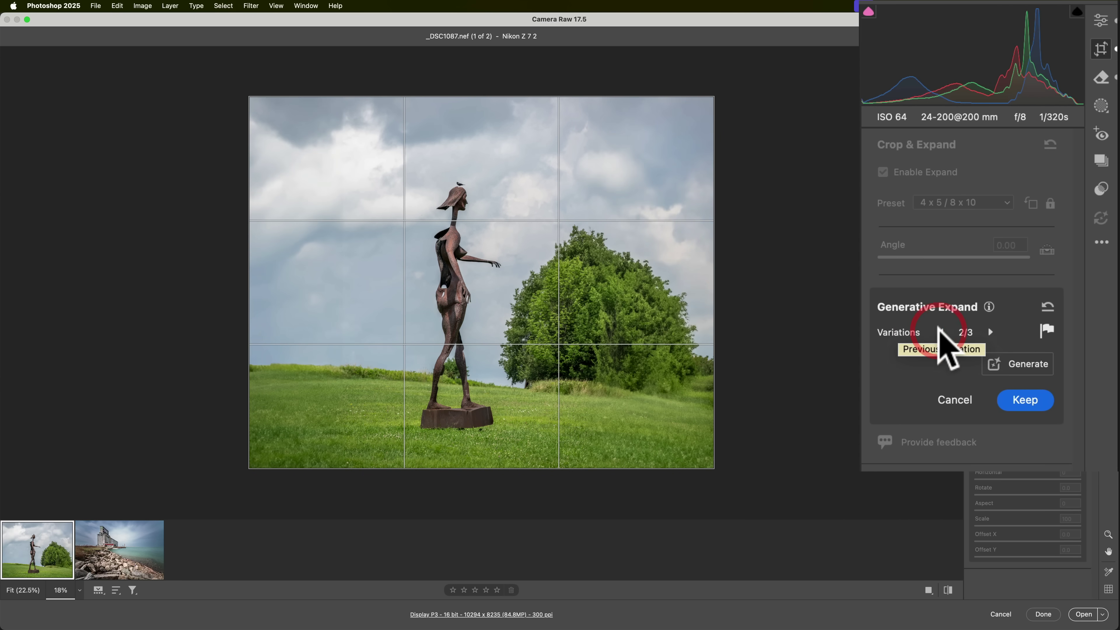
click(941, 332)
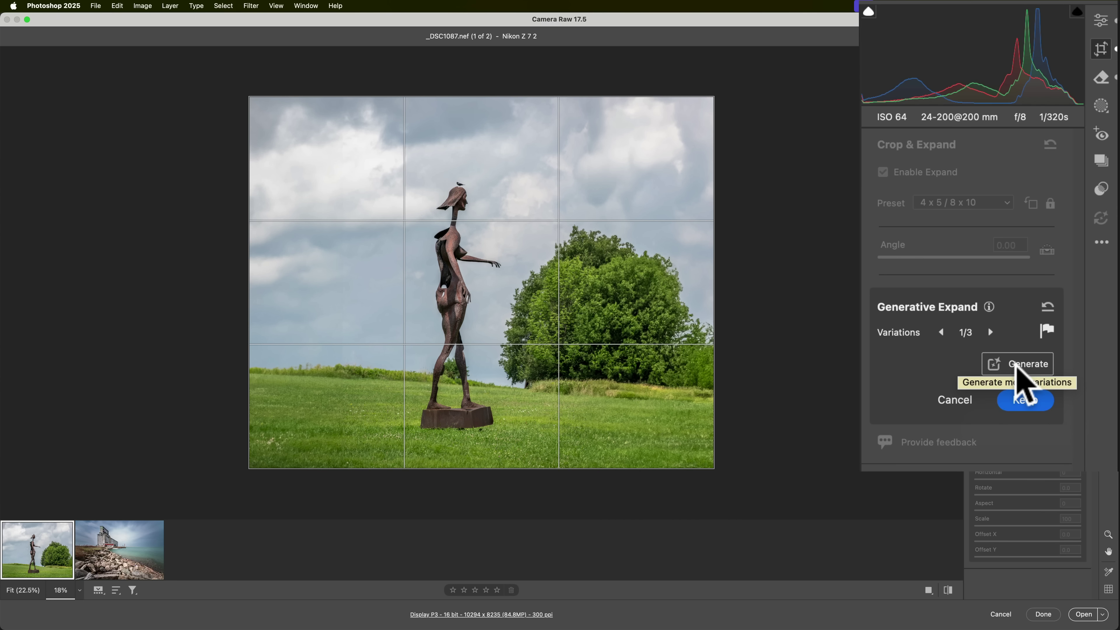
click(1025, 399)
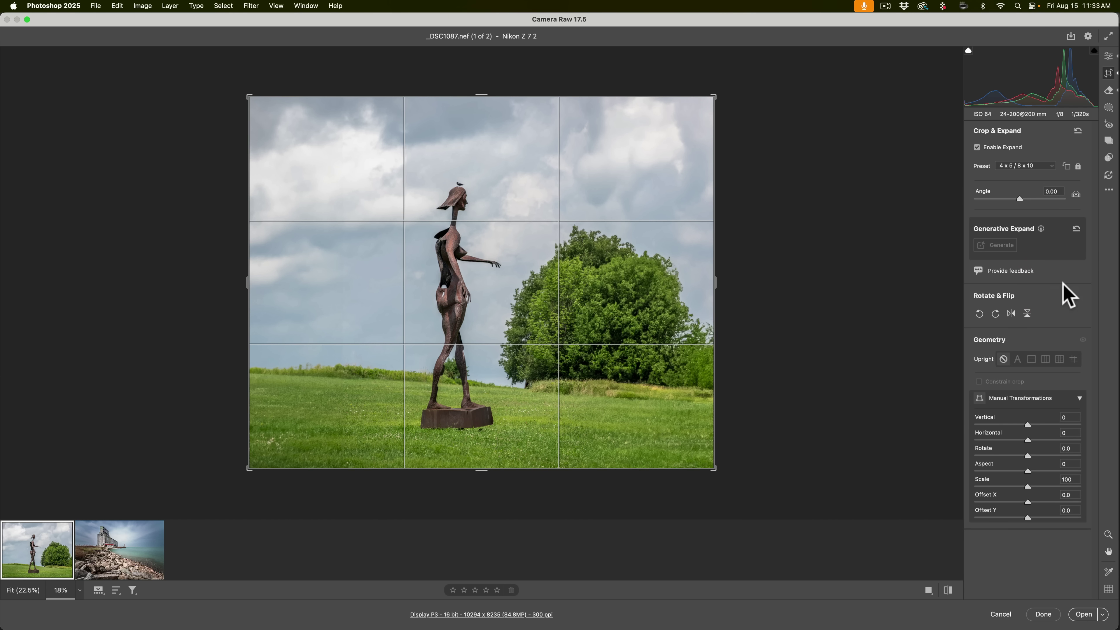
Leave the Crop tool for the Edit panel, showing the widened landscape statue photo
click(1108, 56)
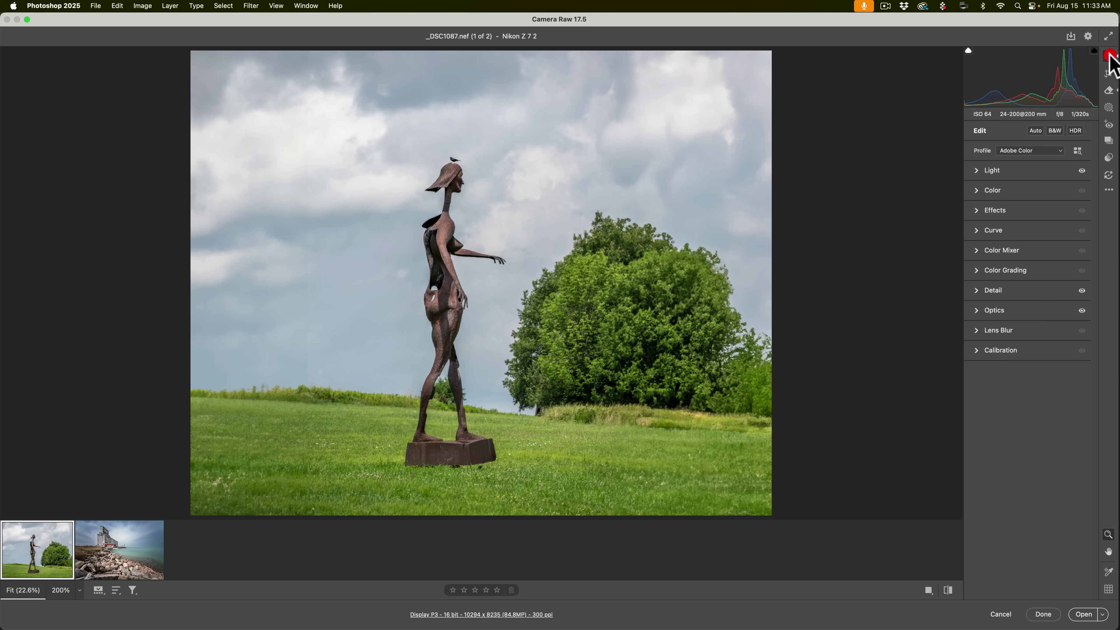